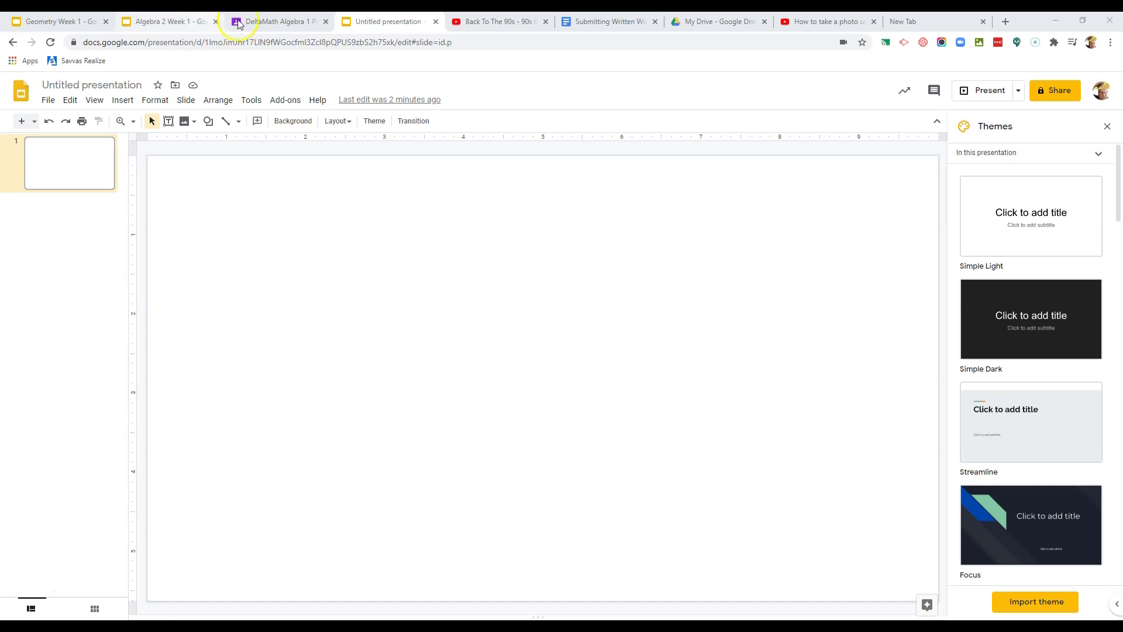
- Review the DeltaMath Algebra 1 assignment instructions, then return to the untitled presentation
left_click(264, 24)
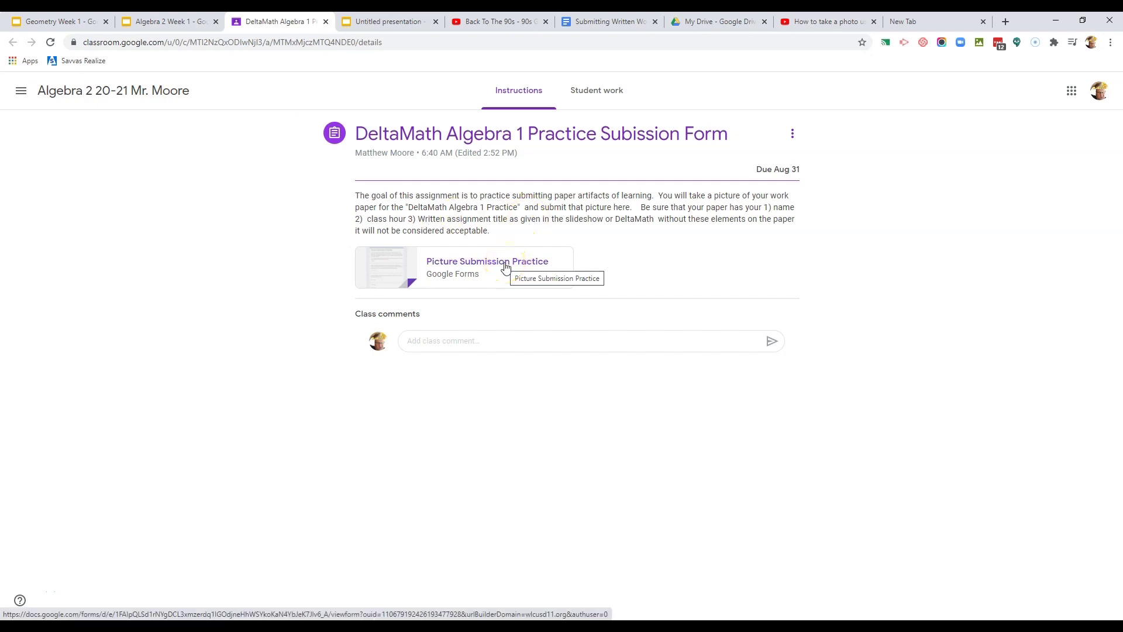
left_click(375, 27)
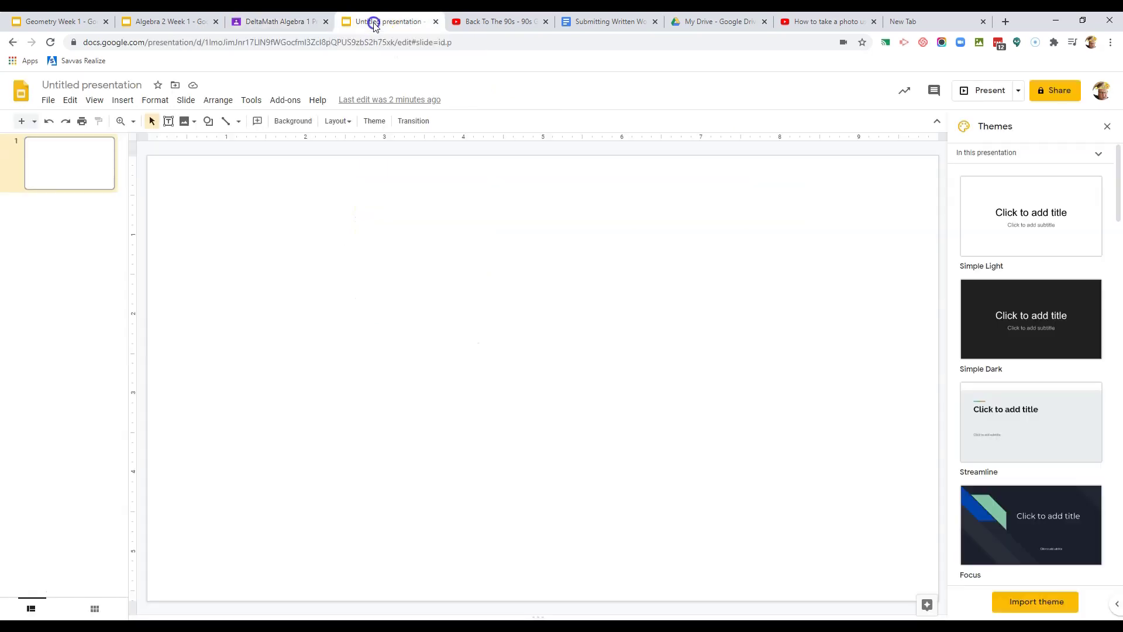
- Take a webcam photo of the paper worksheet via Insert > Image > Camera and insert it
left_click(120, 103)
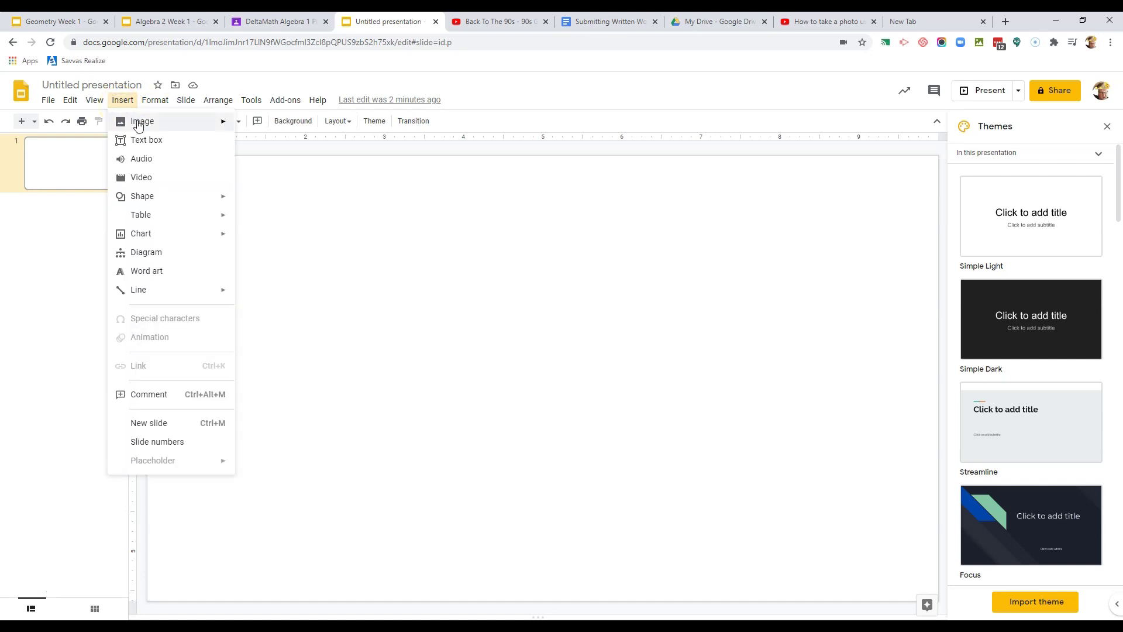
mouse_move(139, 121)
left_click(287, 228)
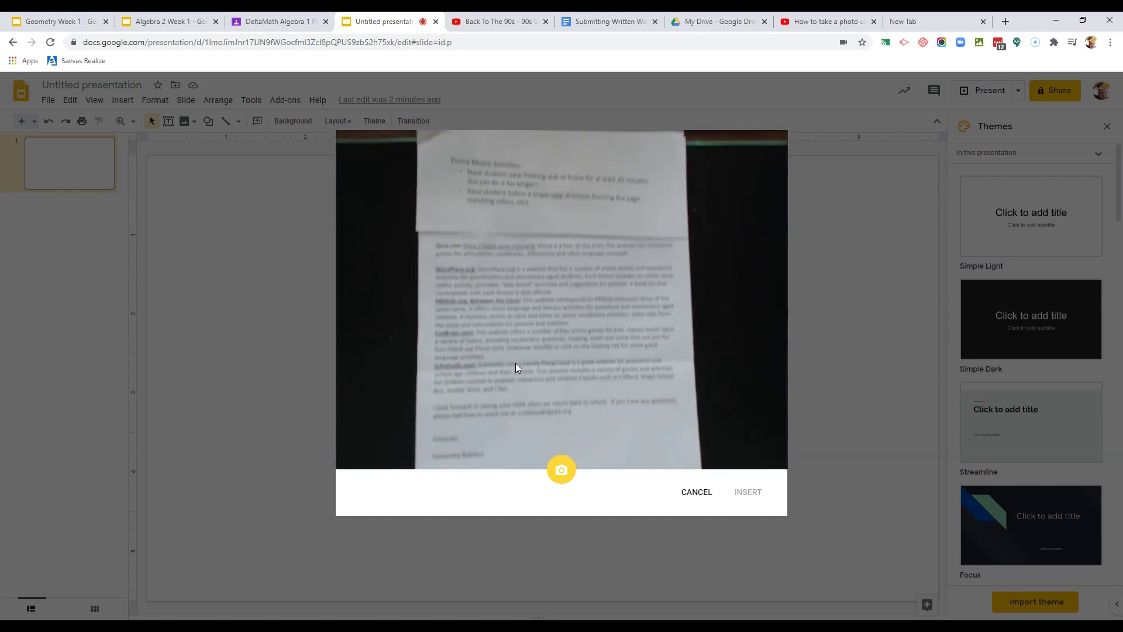
left_click(560, 477)
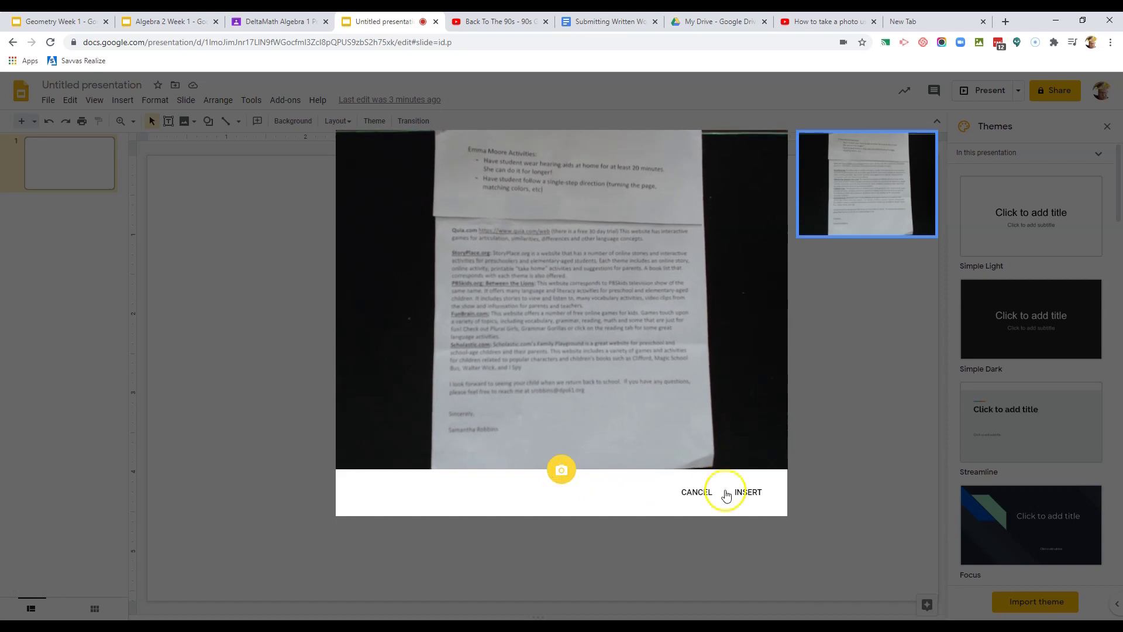
left_click(750, 492)
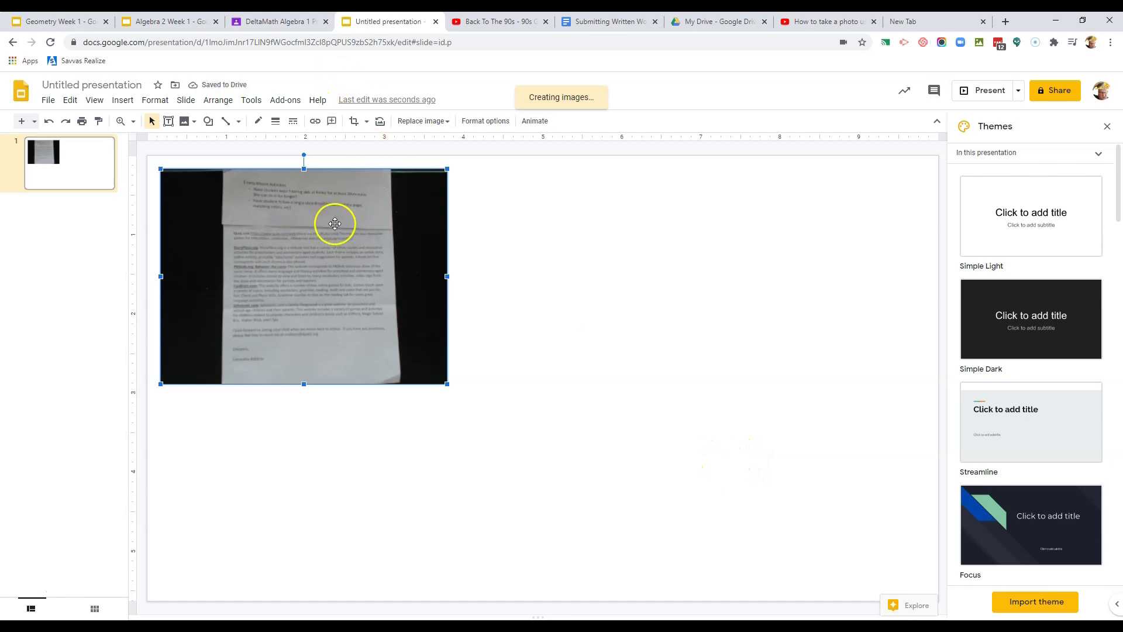
- Crop the black margins off both sides of the worksheet photo, move it top-left, and enlarge it
left_click(354, 121)
left_click_drag(164, 171, 223, 170)
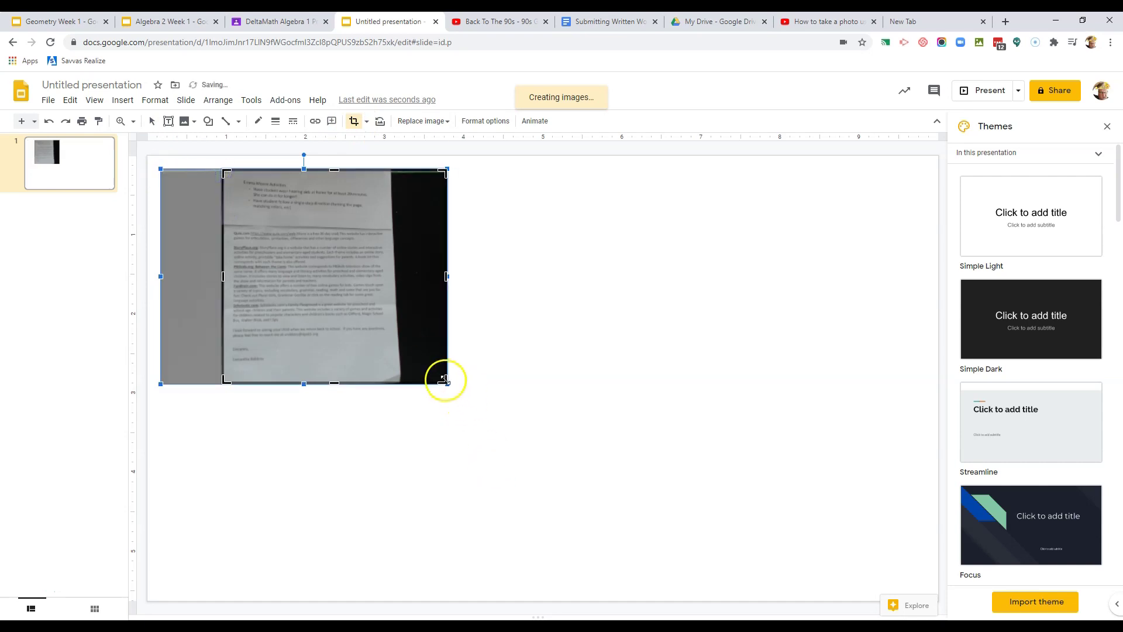
left_click_drag(445, 379, 396, 384)
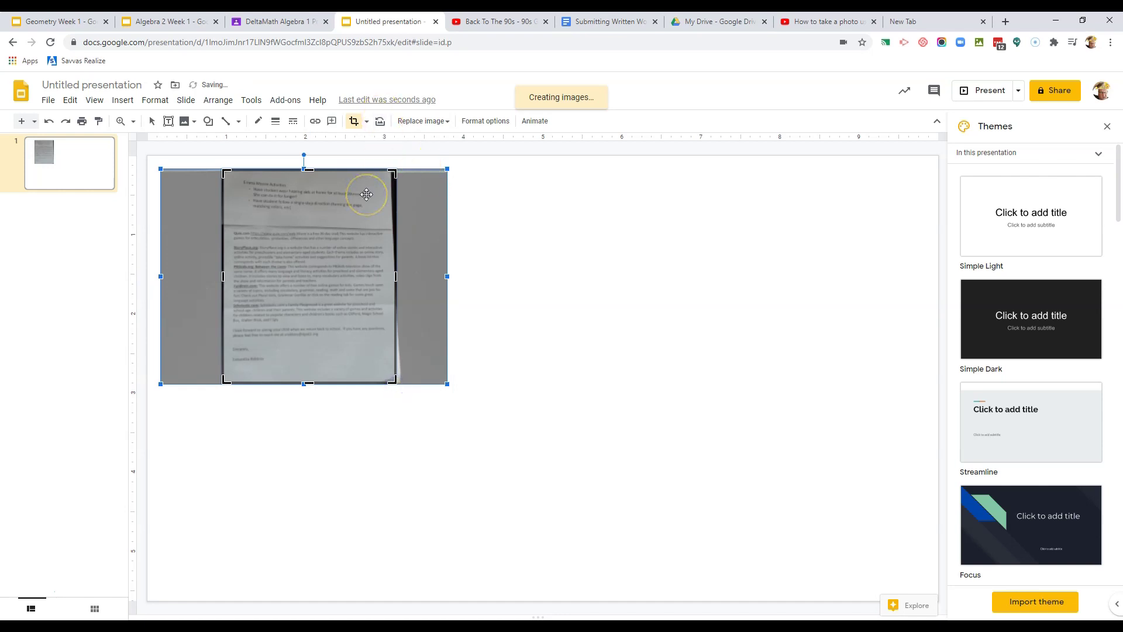
left_click_drag(294, 306, 261, 299)
left_click_drag(322, 370, 510, 600)
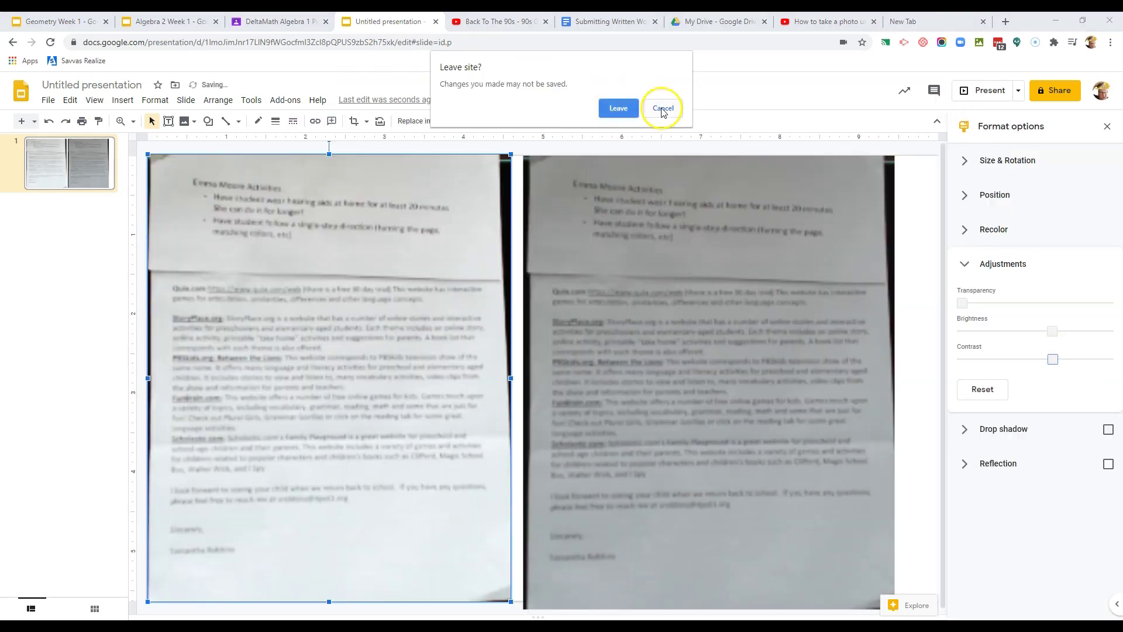
- Stay on the page, insert another webcam photo of the worksheet, and shift it left
left_click(663, 108)
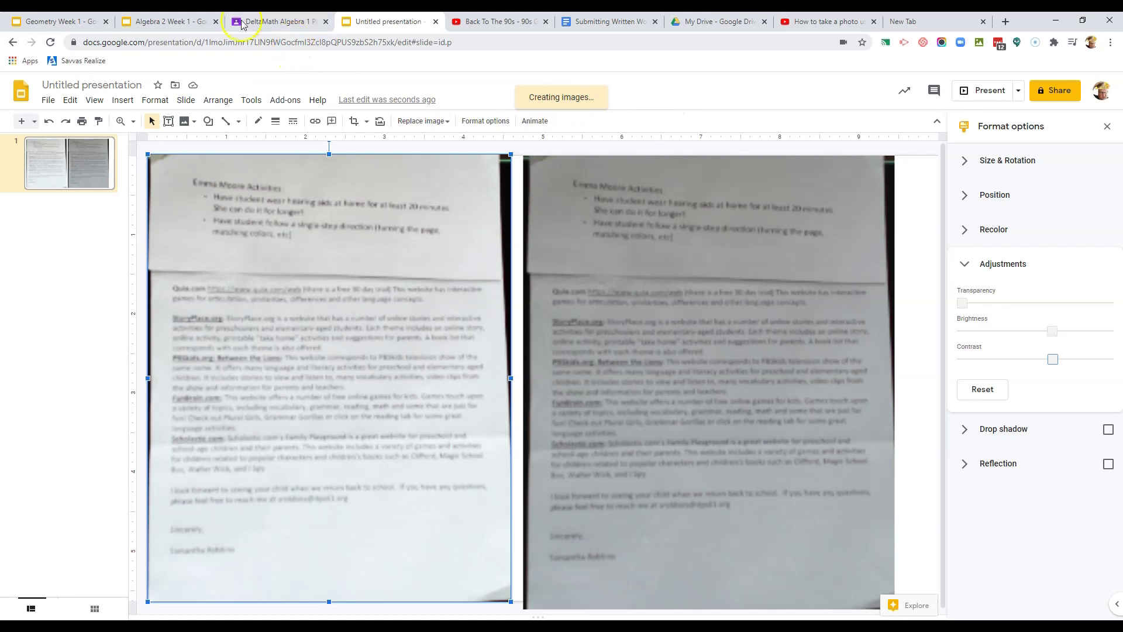
left_click(126, 101)
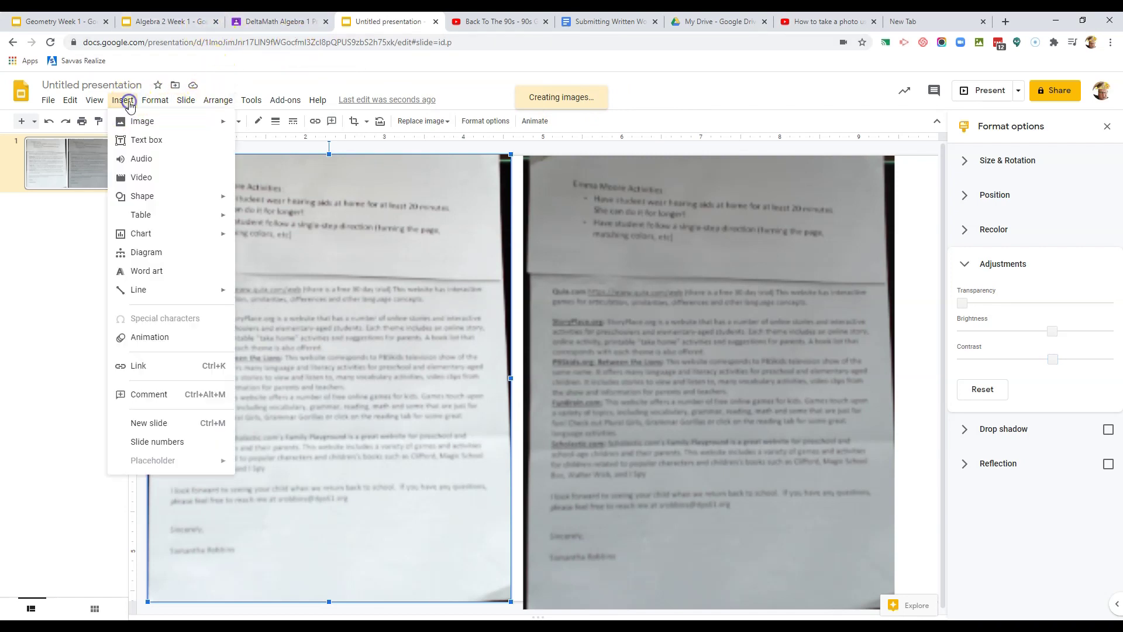
mouse_move(166, 121)
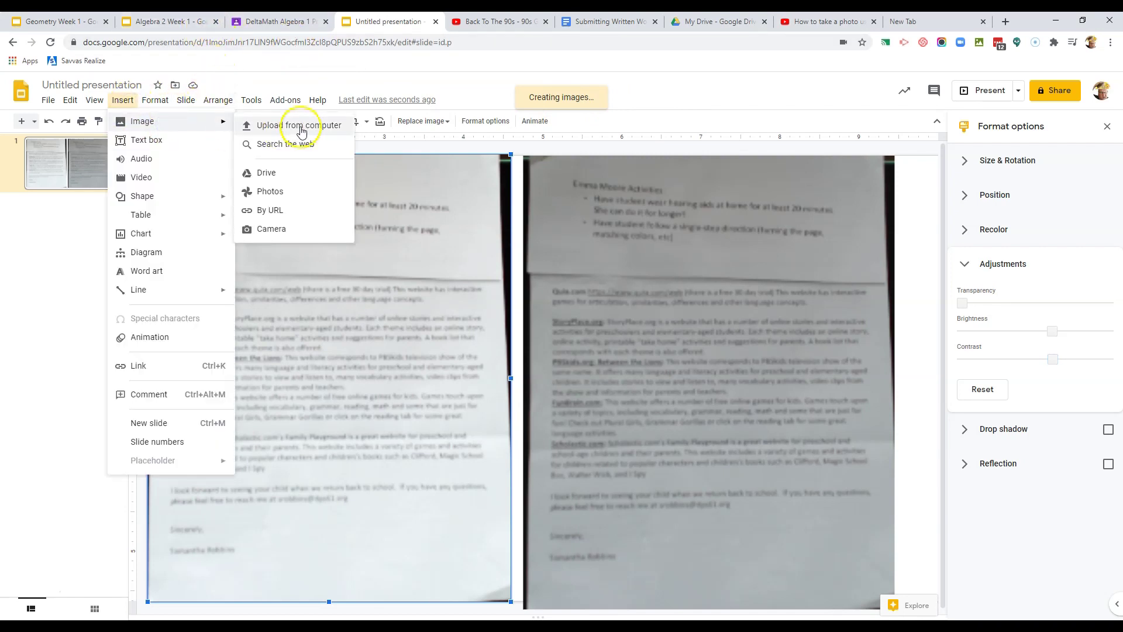
left_click(281, 232)
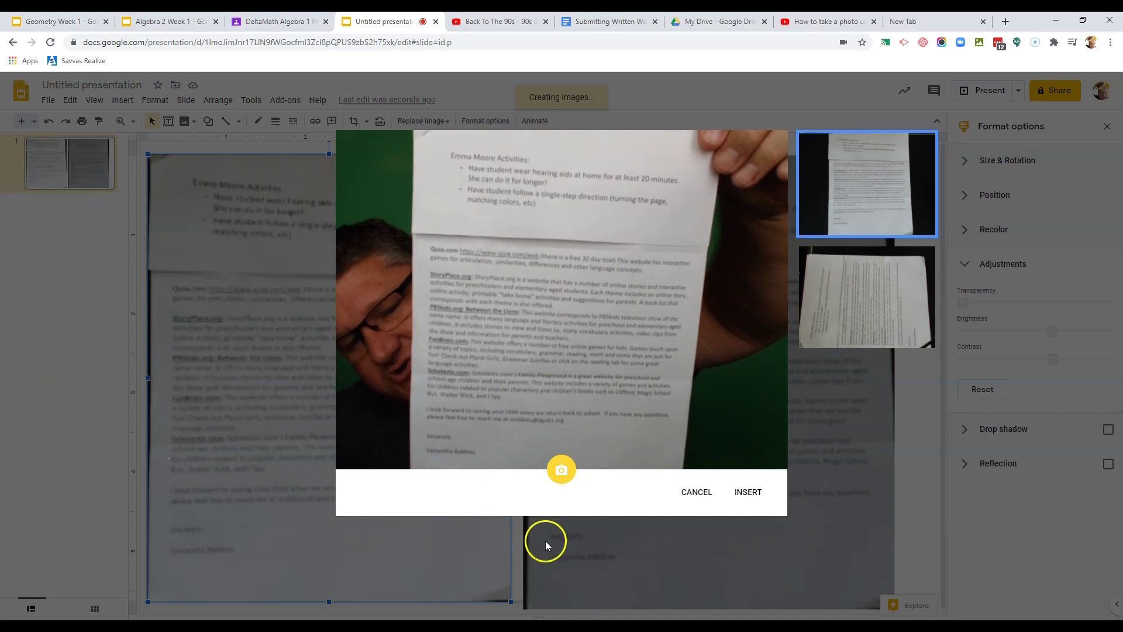
left_click(556, 472)
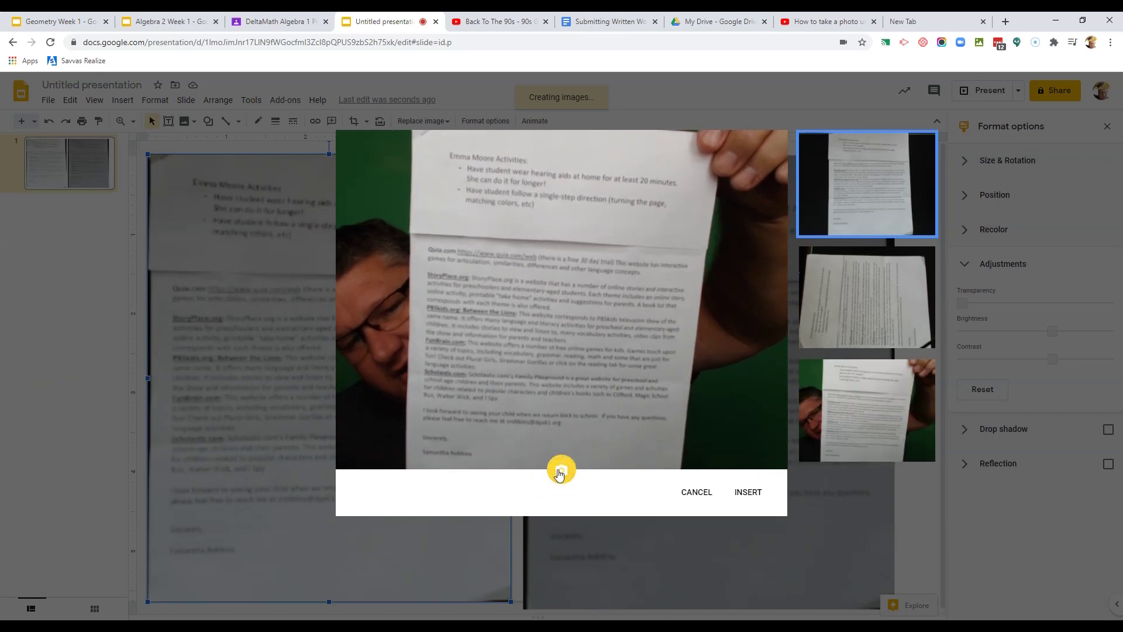
left_click(748, 492)
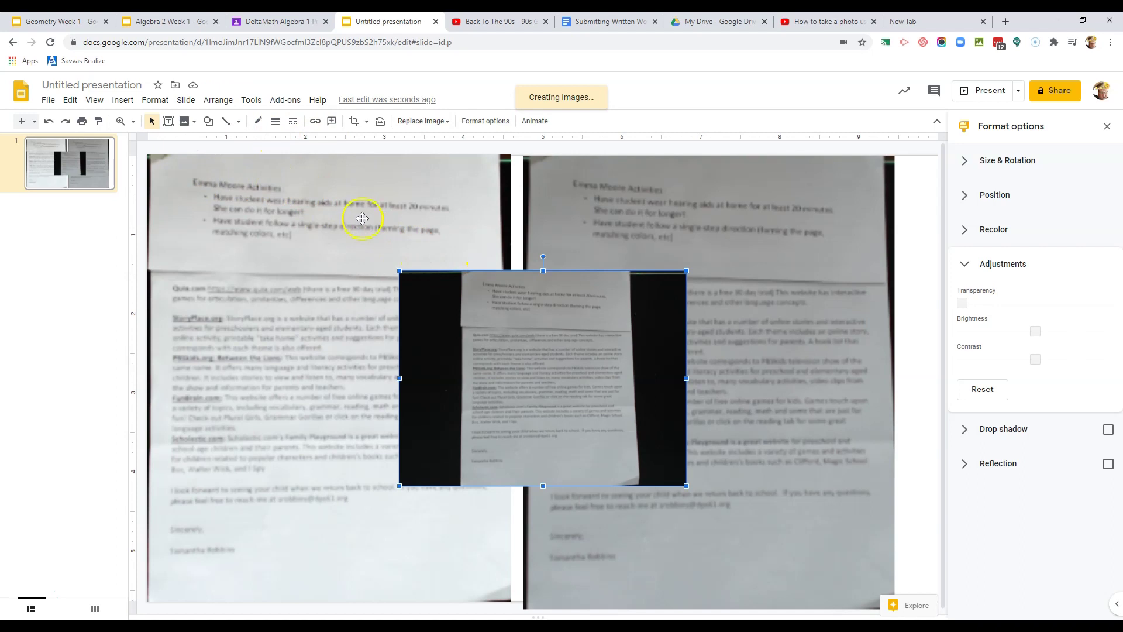
left_click_drag(525, 372, 410, 367)
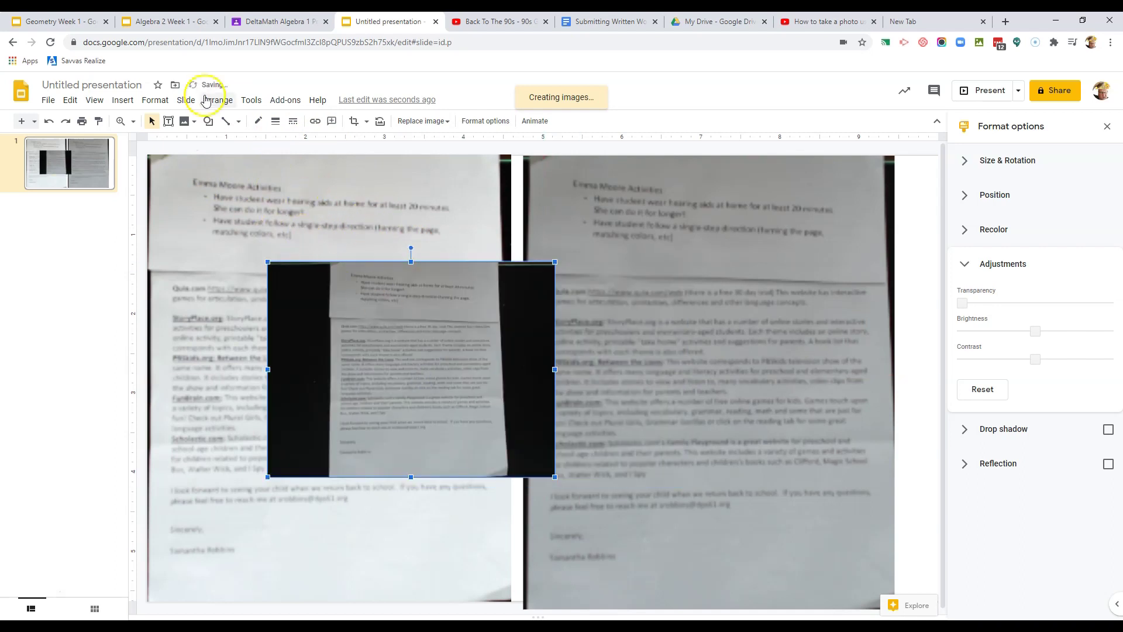
- Bring up the Logitech Capture app and its webcam settings
left_click(36, 596)
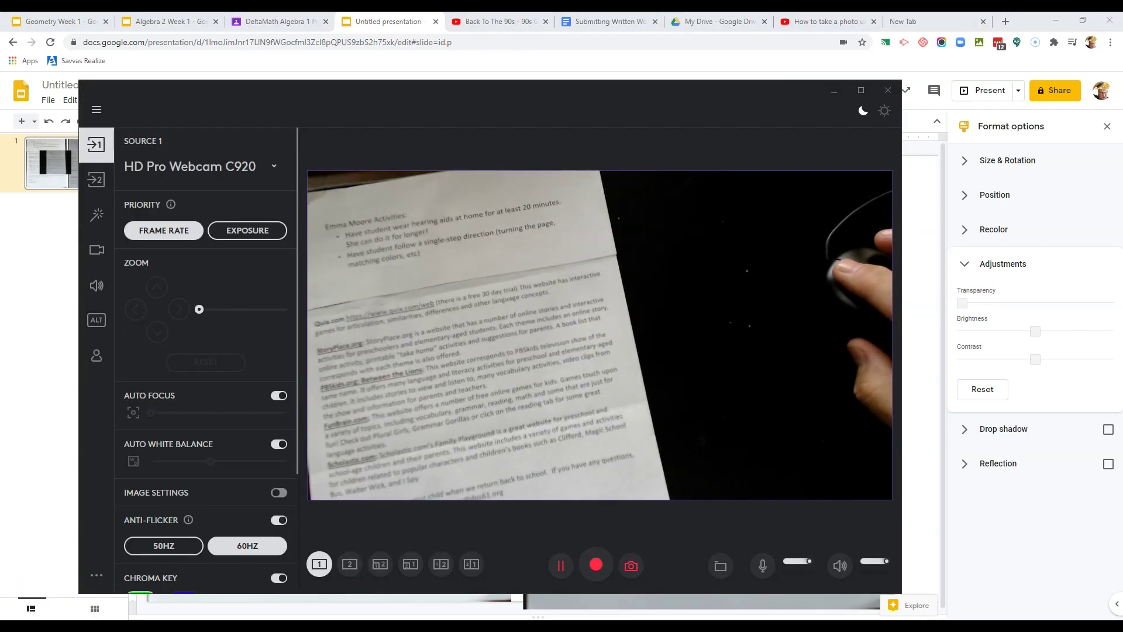
left_click(14, 625)
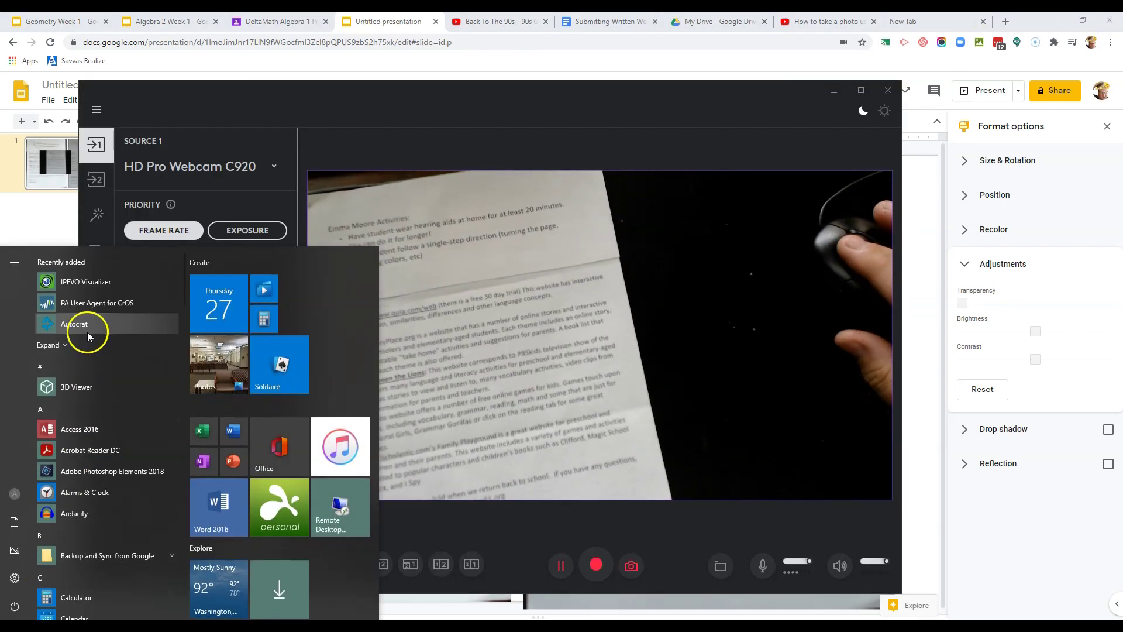
left_click(894, 534)
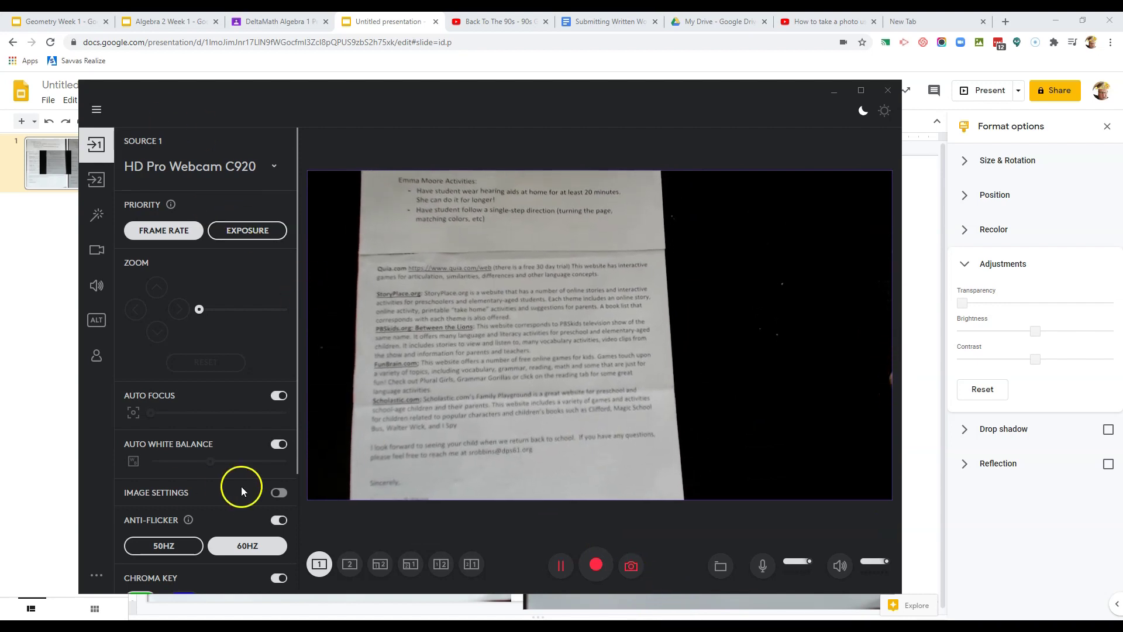
- Toggle auto white balance, switch auto focus off for manual focus, and snap a worksheet still
left_click(279, 445)
left_click(279, 444)
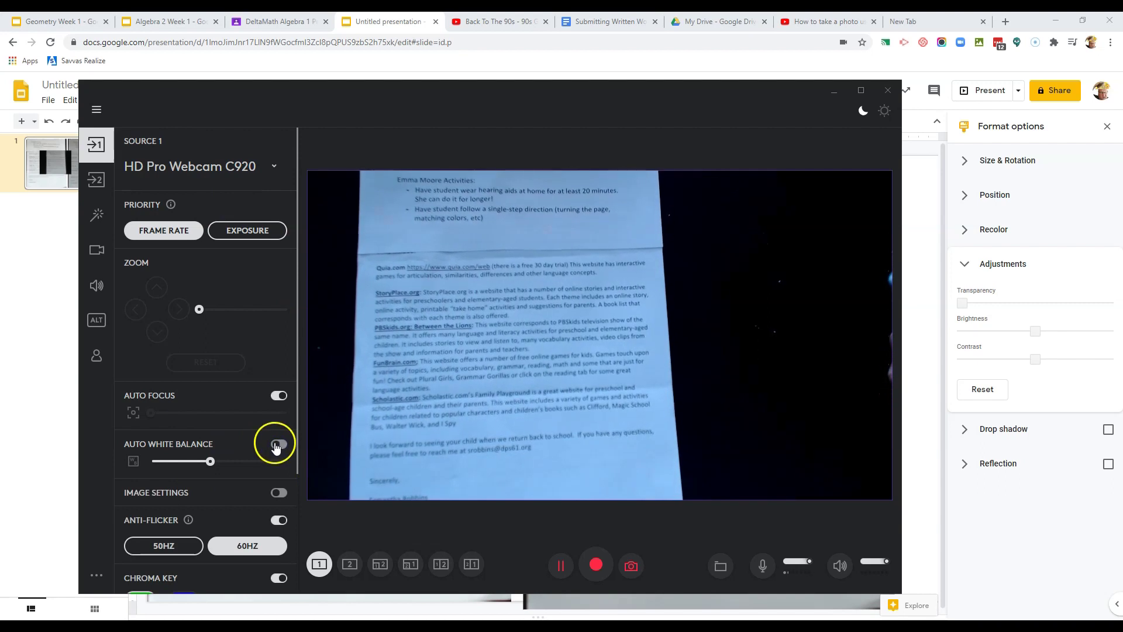
left_click(278, 395)
left_click(279, 395)
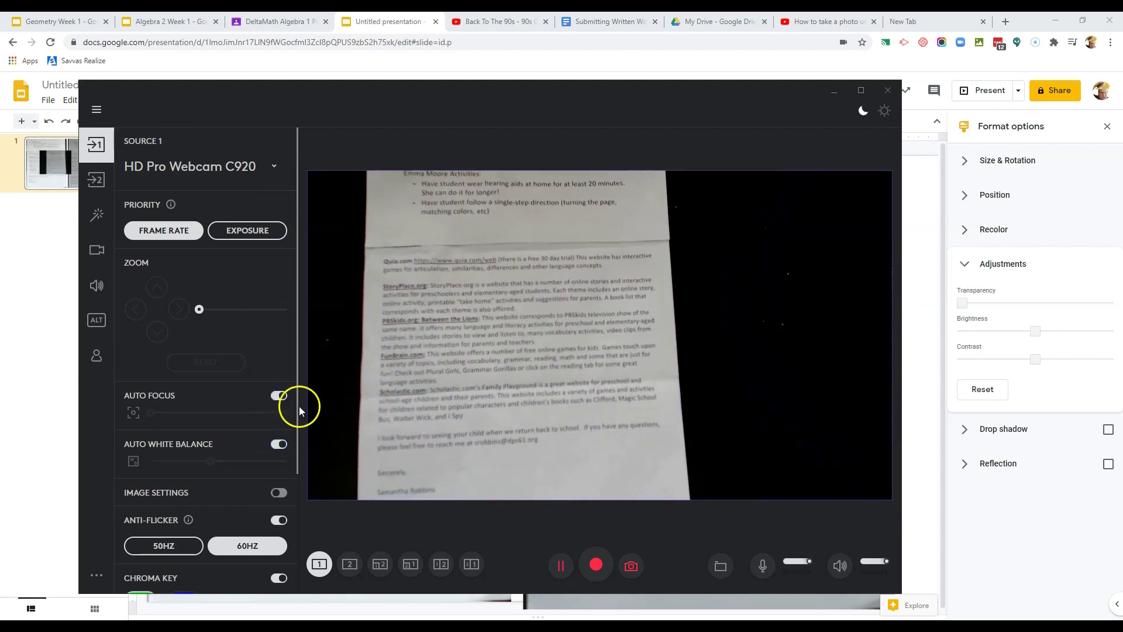
left_click(274, 398)
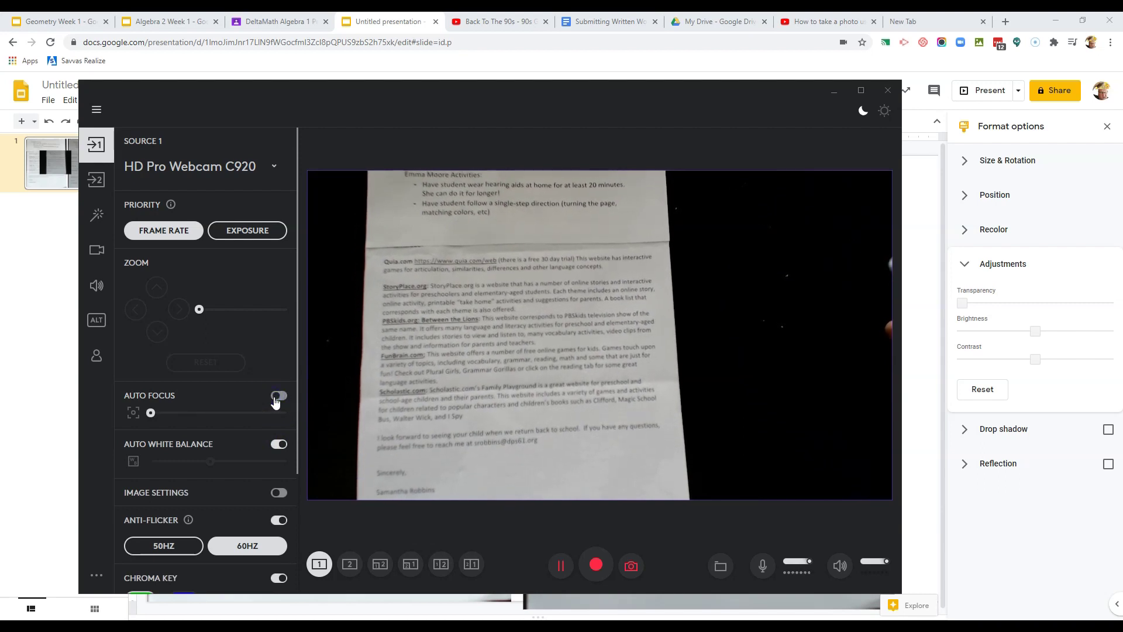
left_click(631, 567)
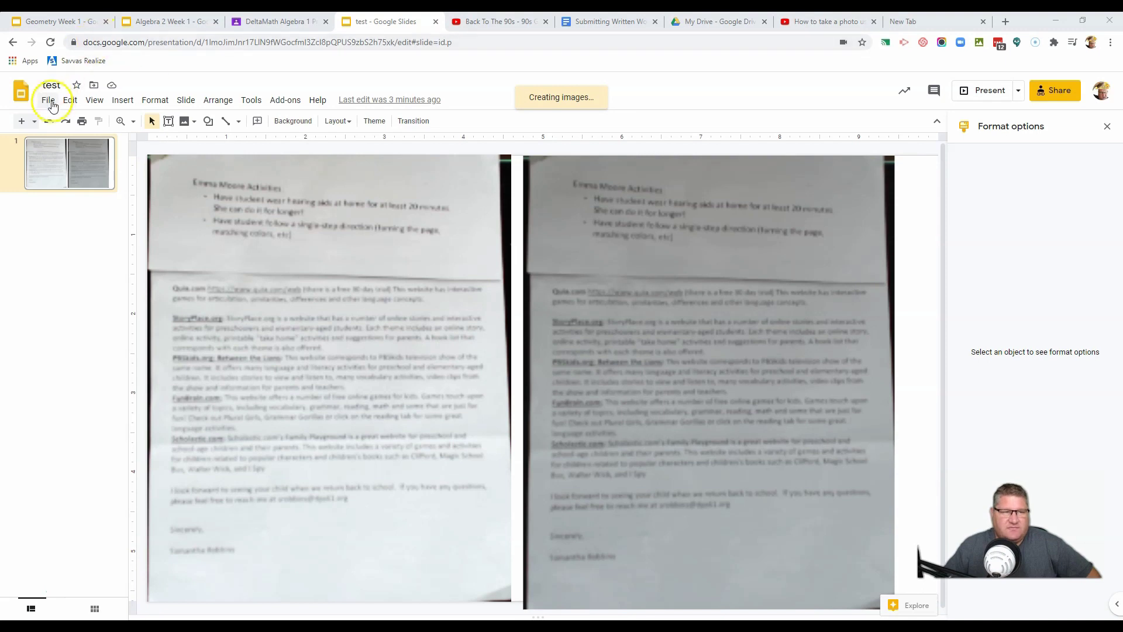
- Check the slides file's link-sharing settings, then close them
left_click(1064, 91)
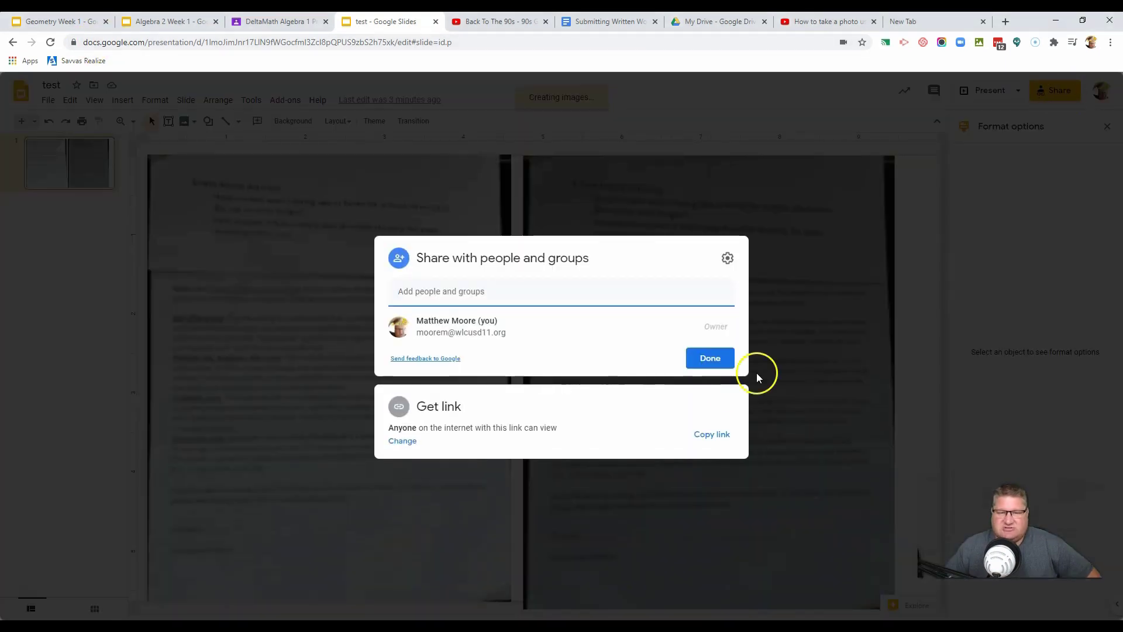
left_click(439, 431)
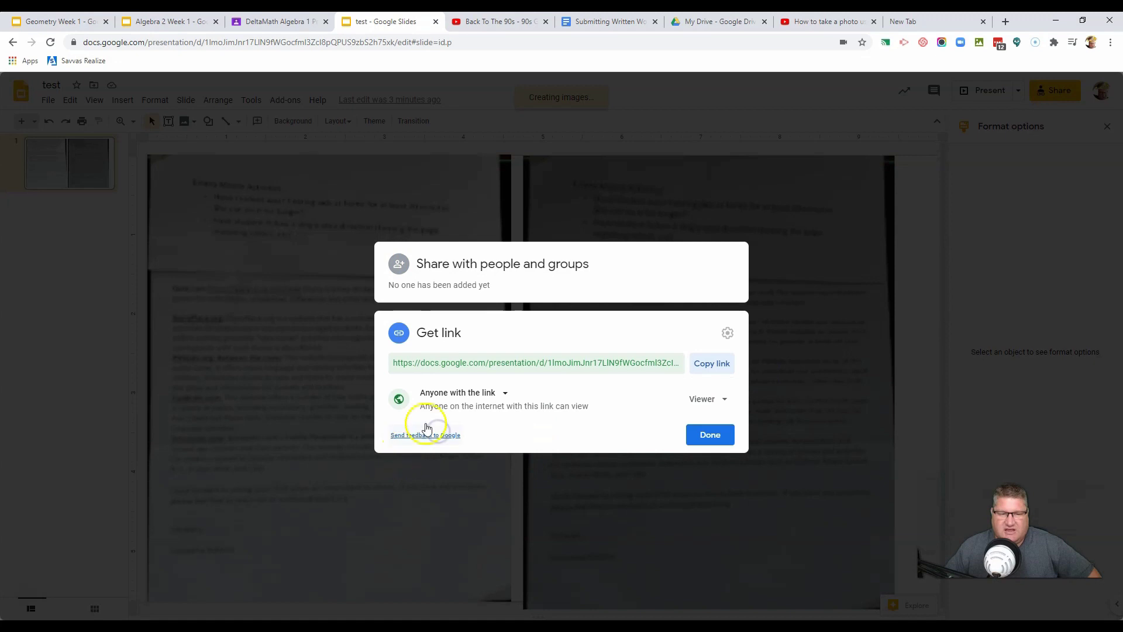
left_click(713, 434)
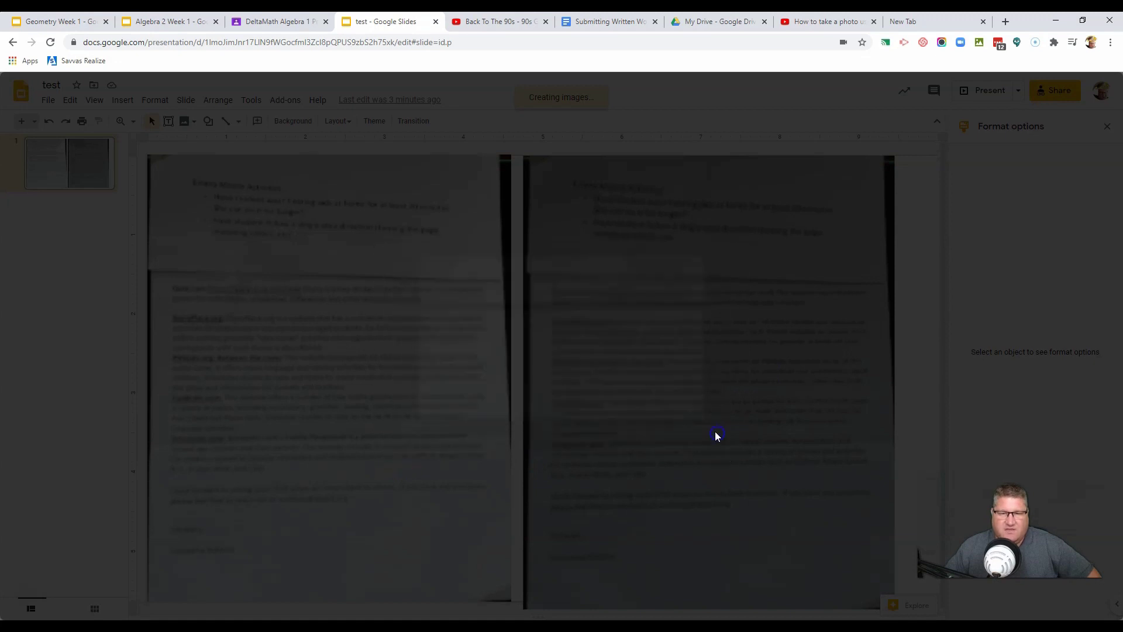
- Download the current slide as a JPEG image (test.jpg)
left_click(49, 100)
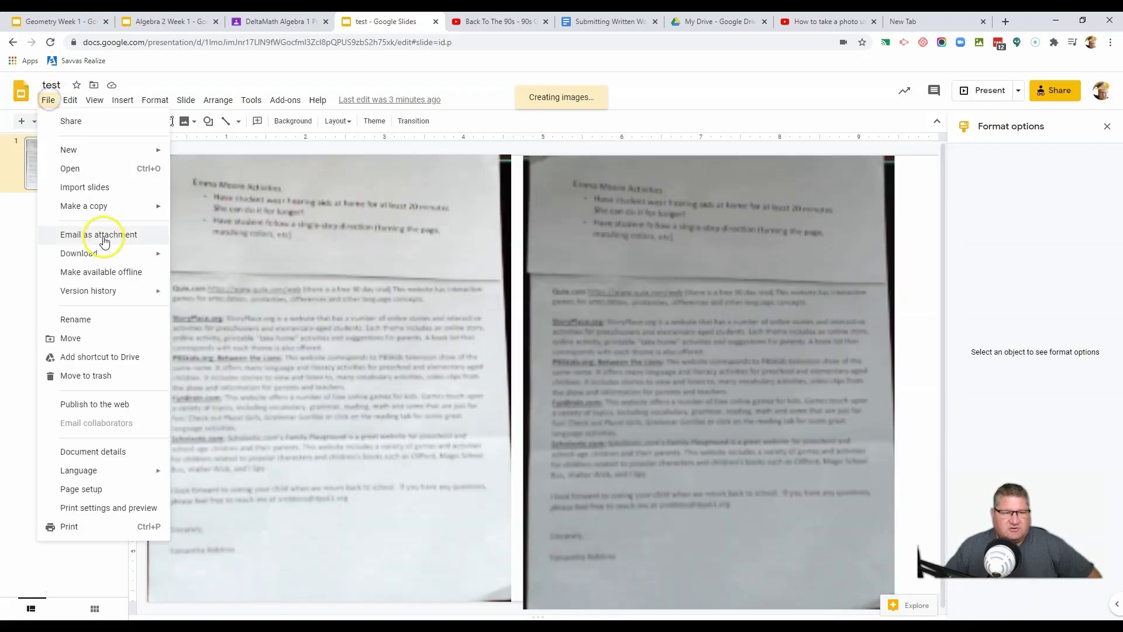
mouse_move(110, 255)
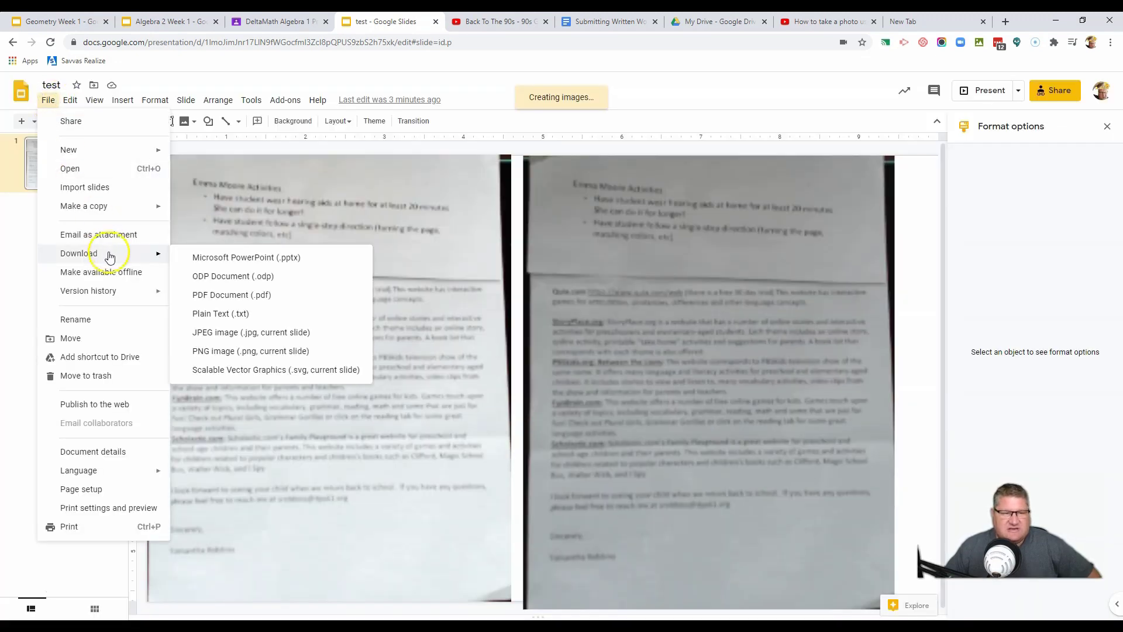
left_click(262, 334)
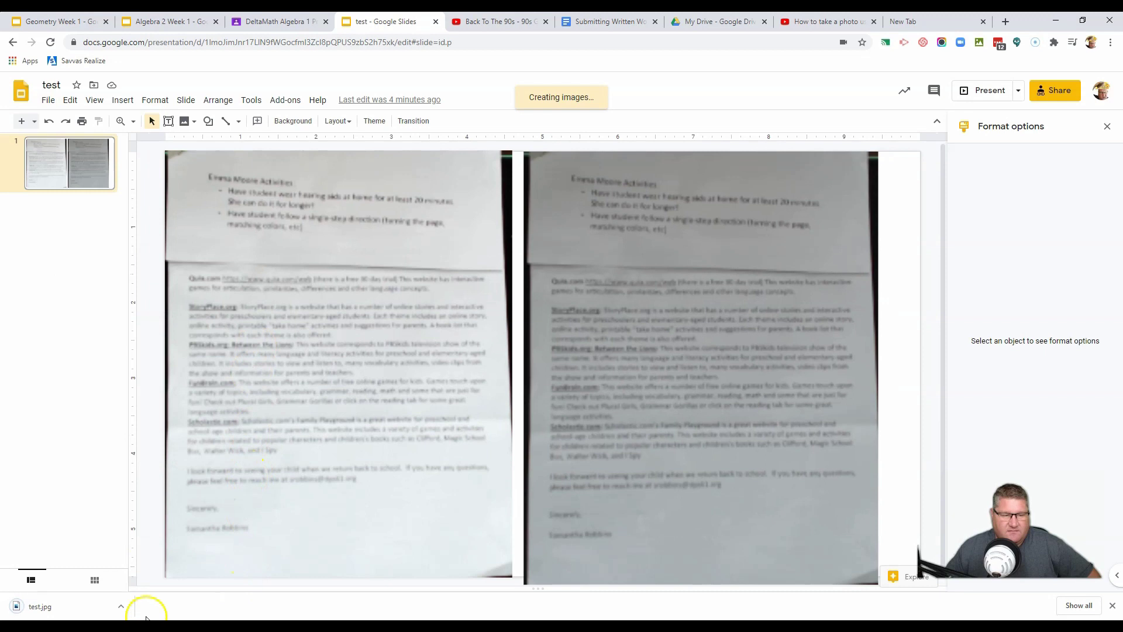
- Check test.jpg, then open the Picture Submission Practice form's Add file for the picture question
left_click(80, 612)
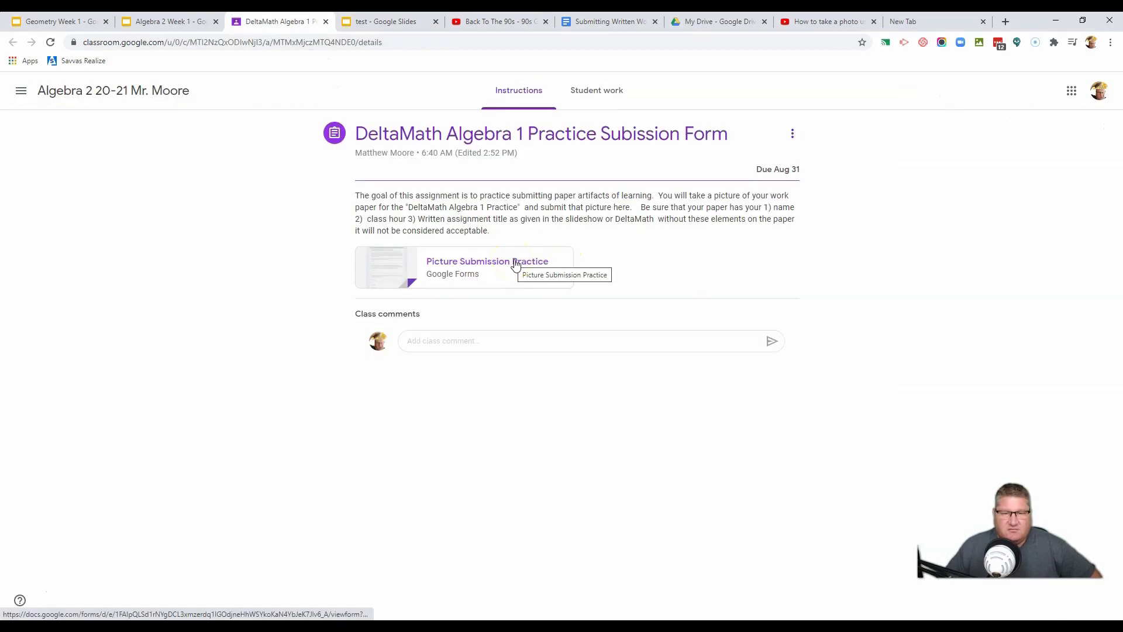
left_click(510, 262)
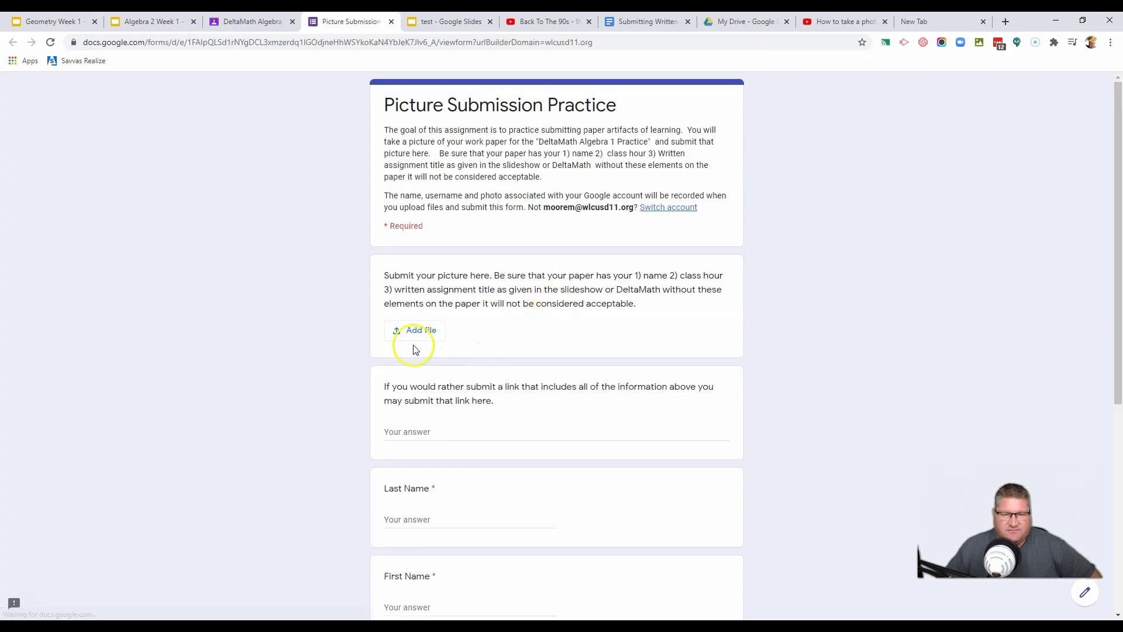
left_click(415, 348)
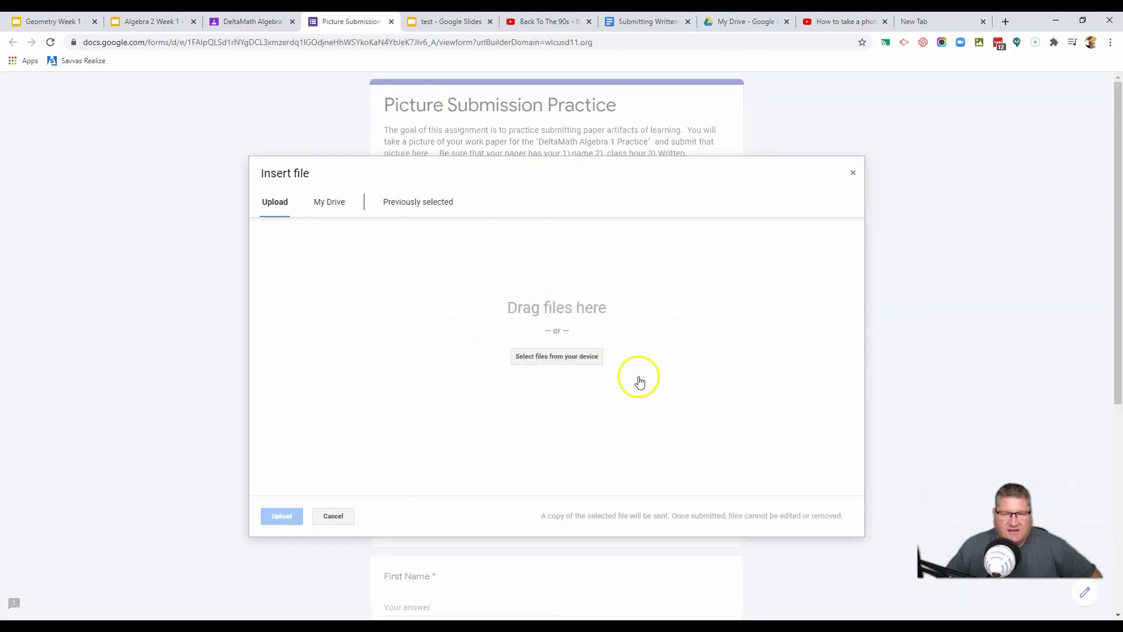
- Select Downloads/test.jpg, cancel the upload unsubmitted, and switch to the Algebra 2 Week 1 slides
left_click(557, 357)
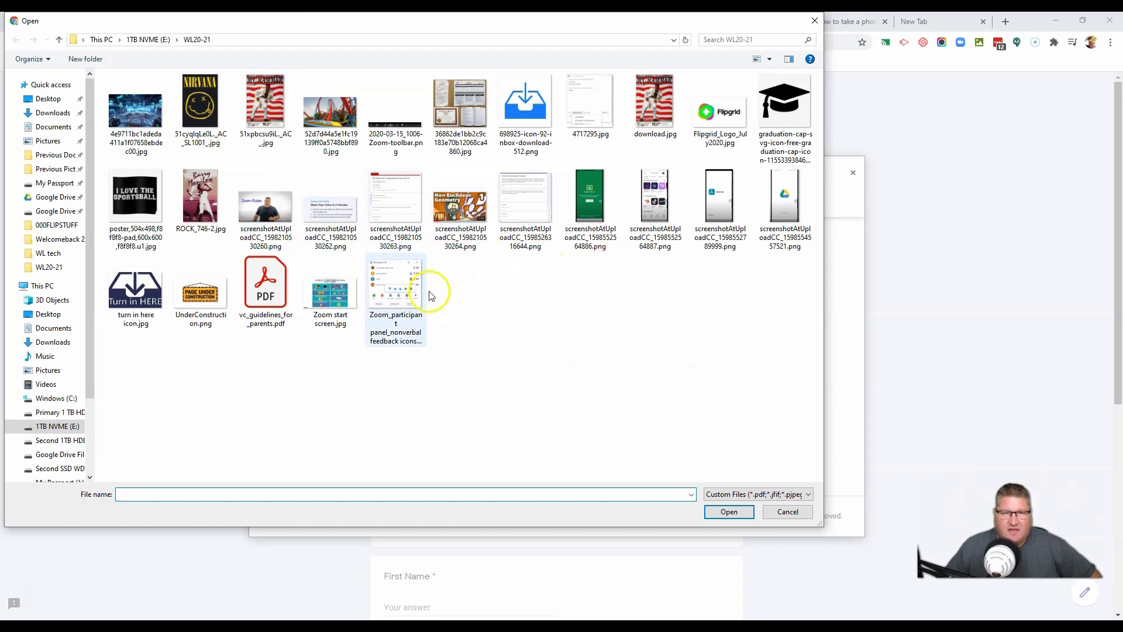
left_click(53, 112)
left_click(112, 126)
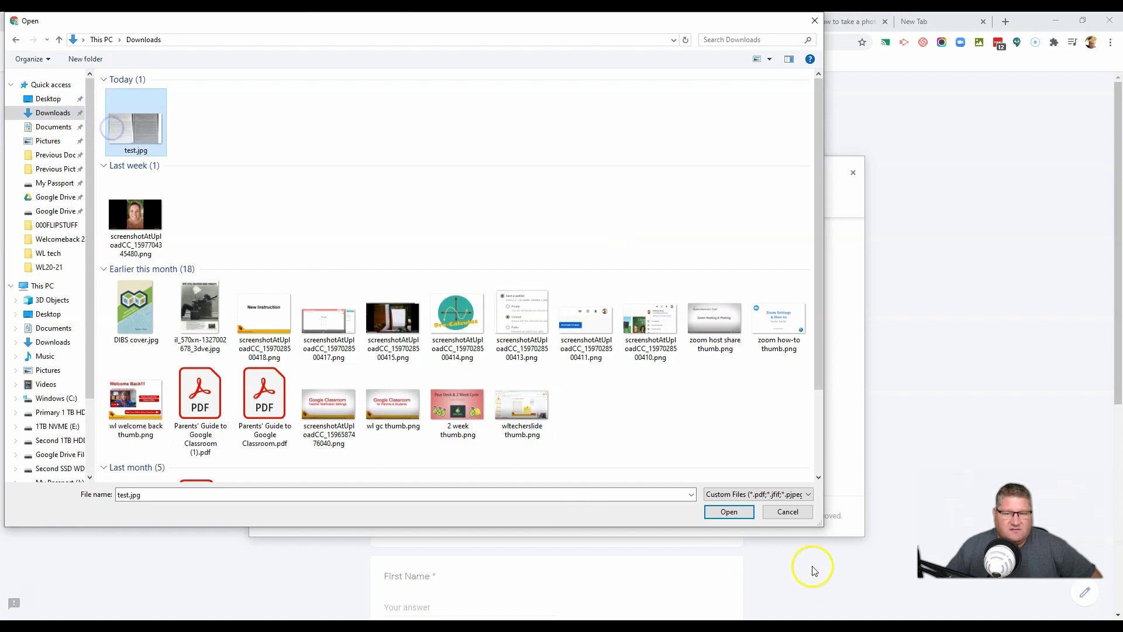
left_click(725, 513)
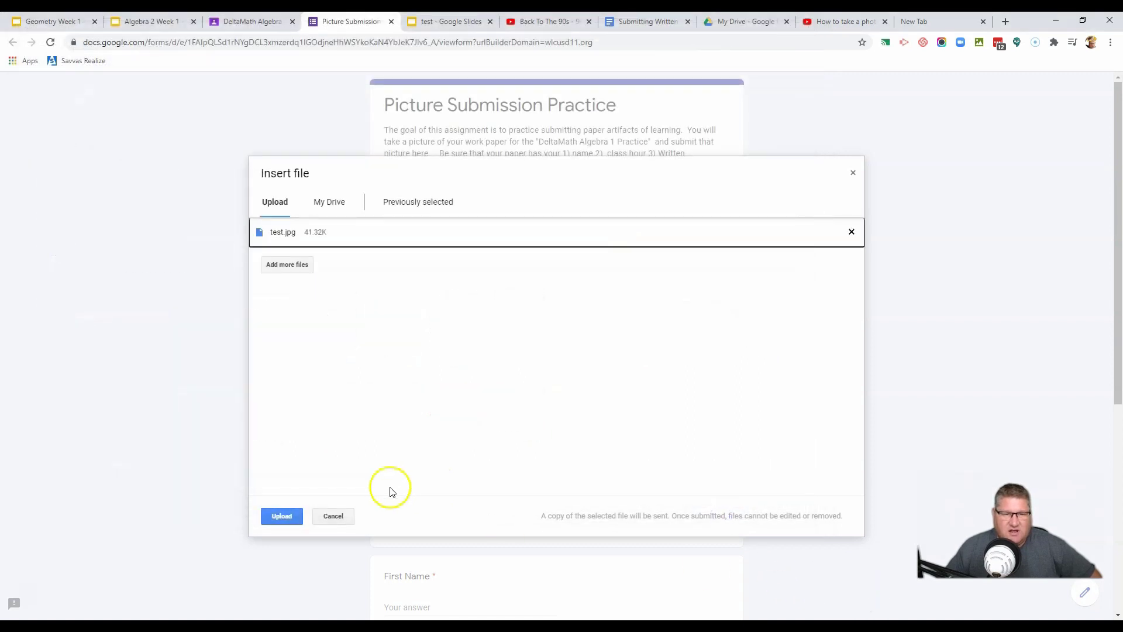
left_click(341, 520)
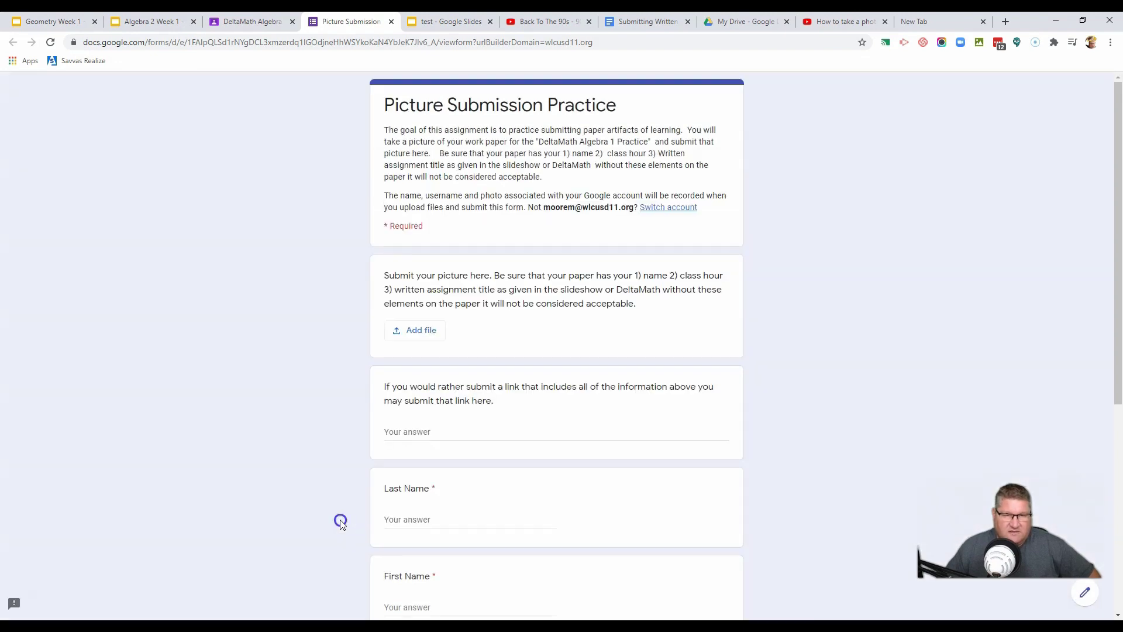
left_click(157, 21)
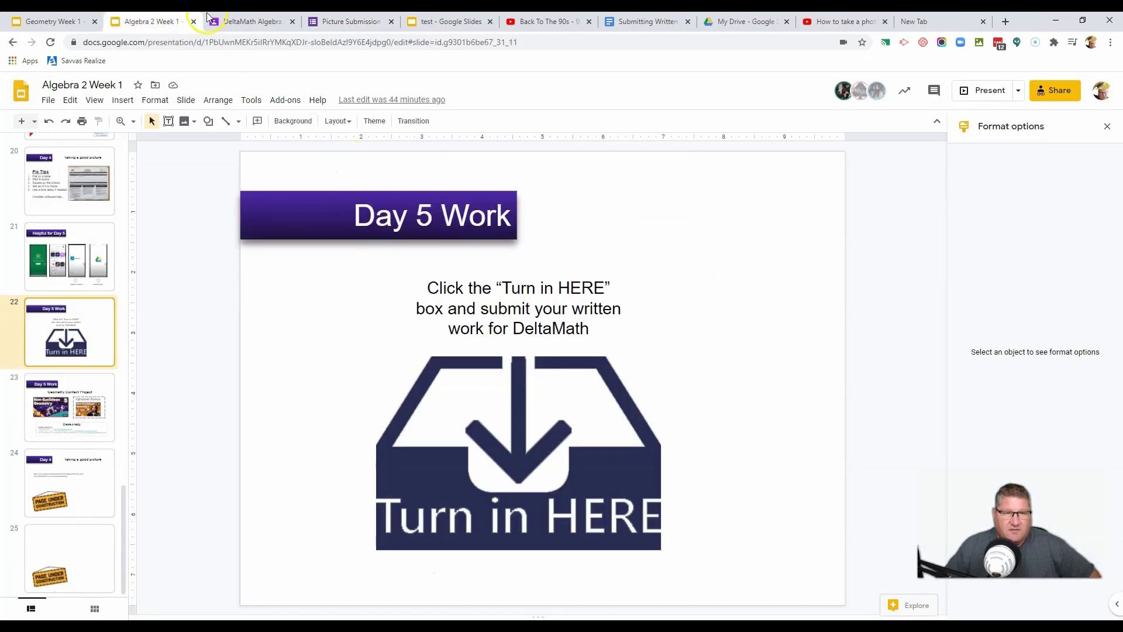
- Return to the test slides and look over the Insert > Image options
left_click(448, 21)
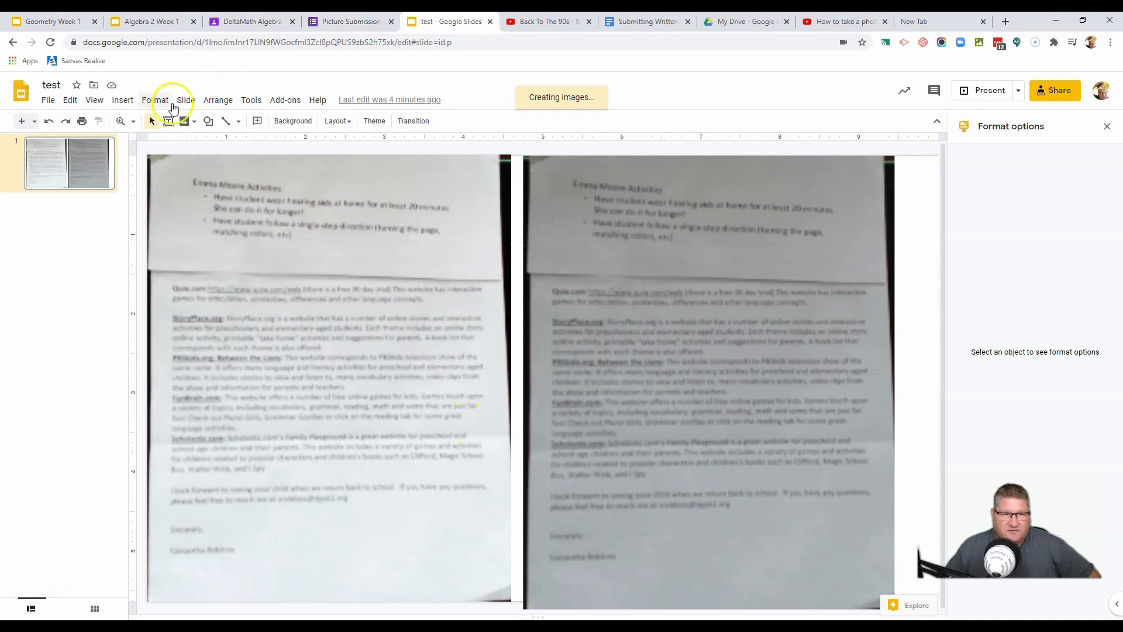
left_click(123, 100)
mouse_move(179, 122)
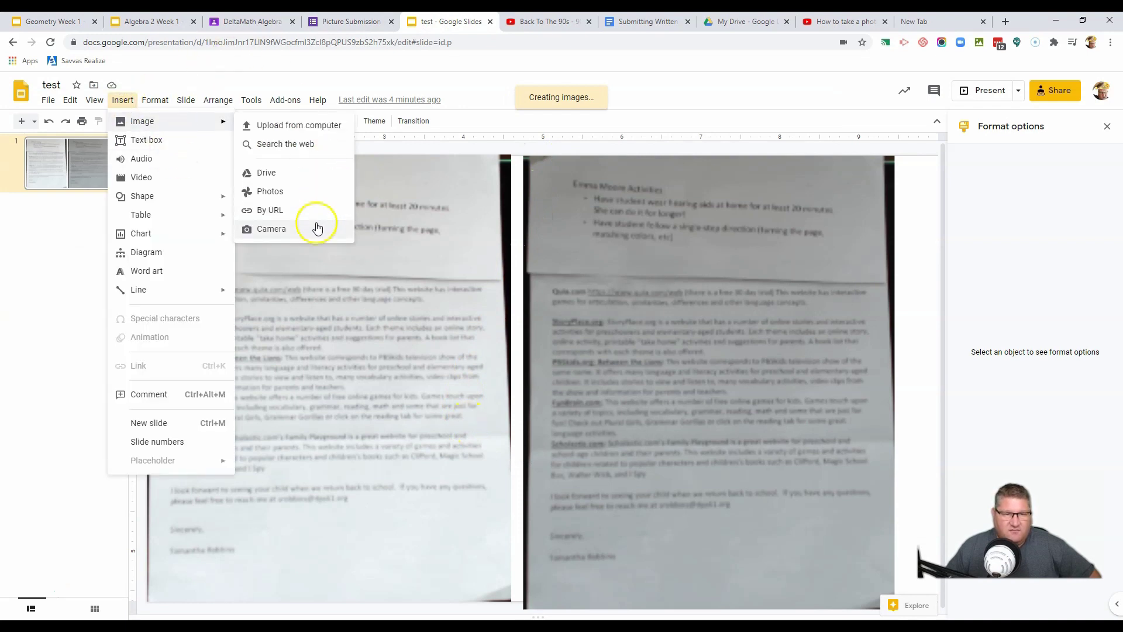
left_click(1070, 204)
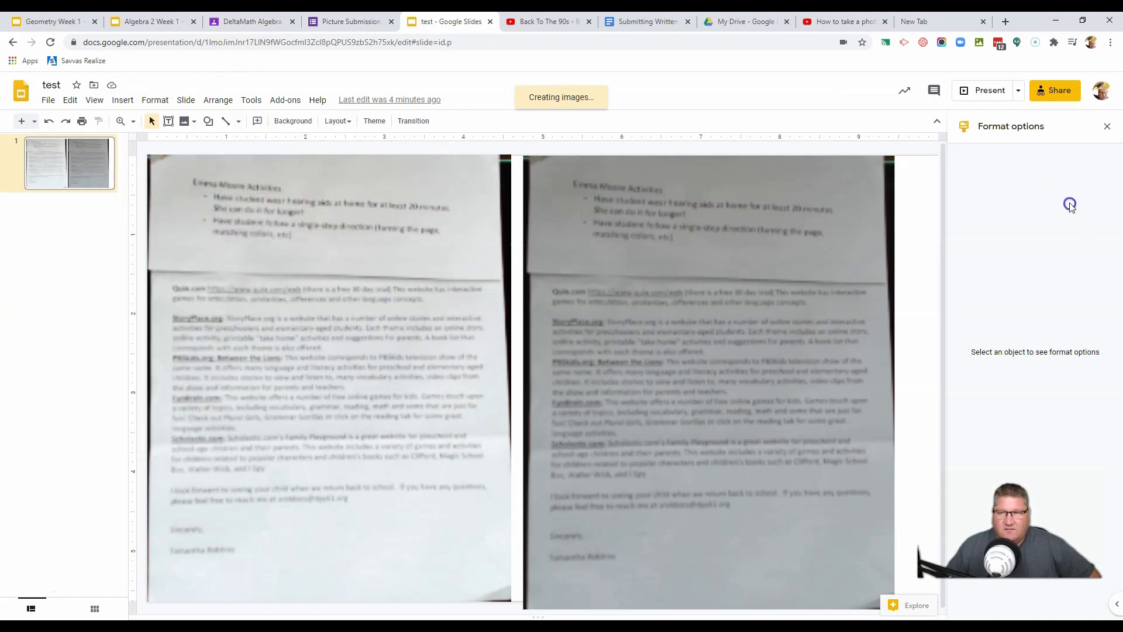
- Review the sharing settings and File > Download formats, then go back to the form
left_click(1058, 104)
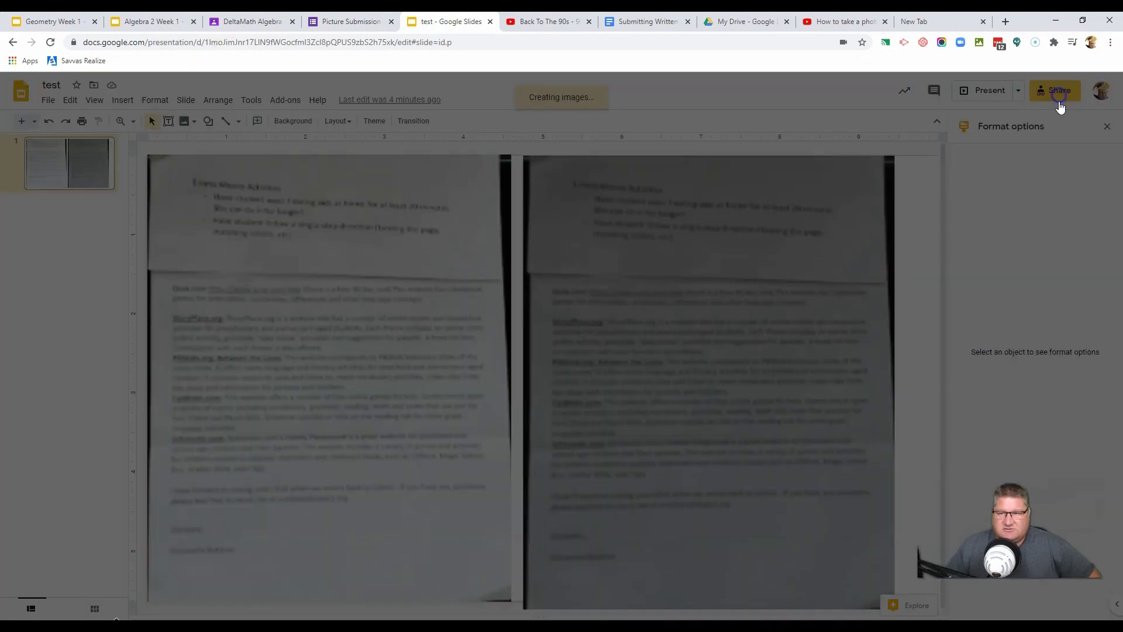
left_click(619, 158)
left_click(48, 100)
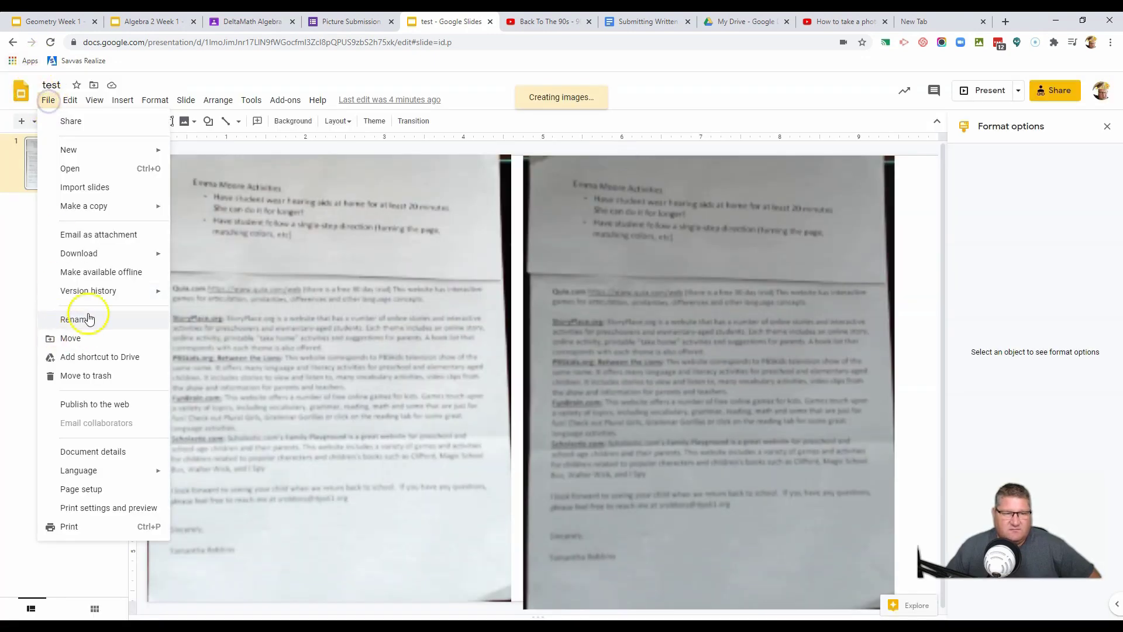
left_click(100, 254)
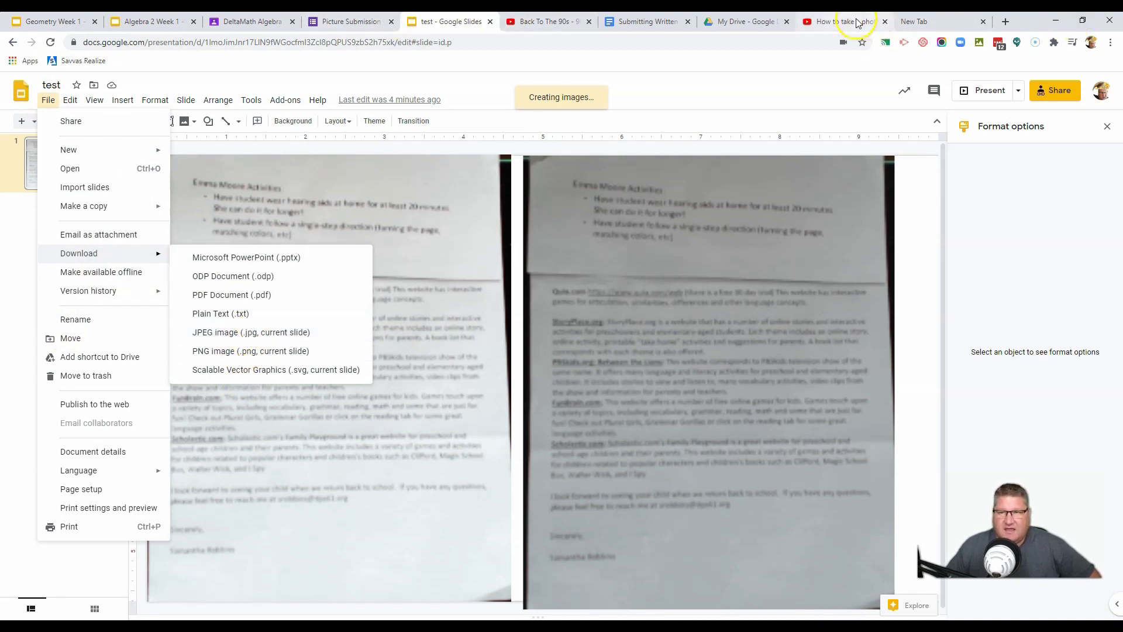
left_click(383, 22)
- Open the picture question's Add file panel, choose Select files from your device, then cancel
left_click(419, 331)
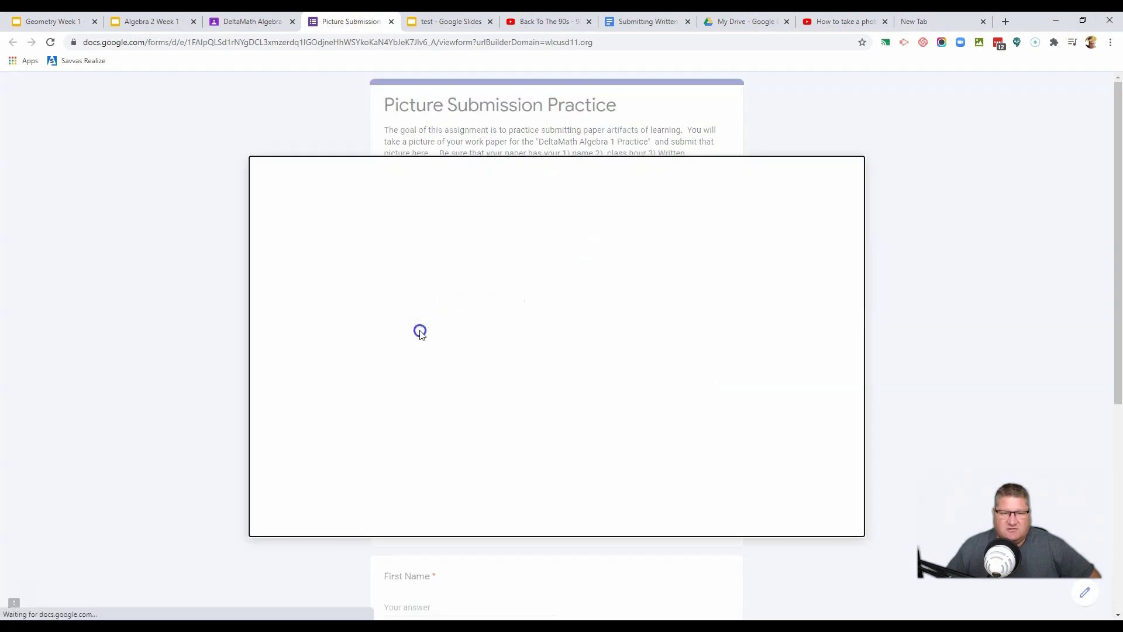
left_click(579, 363)
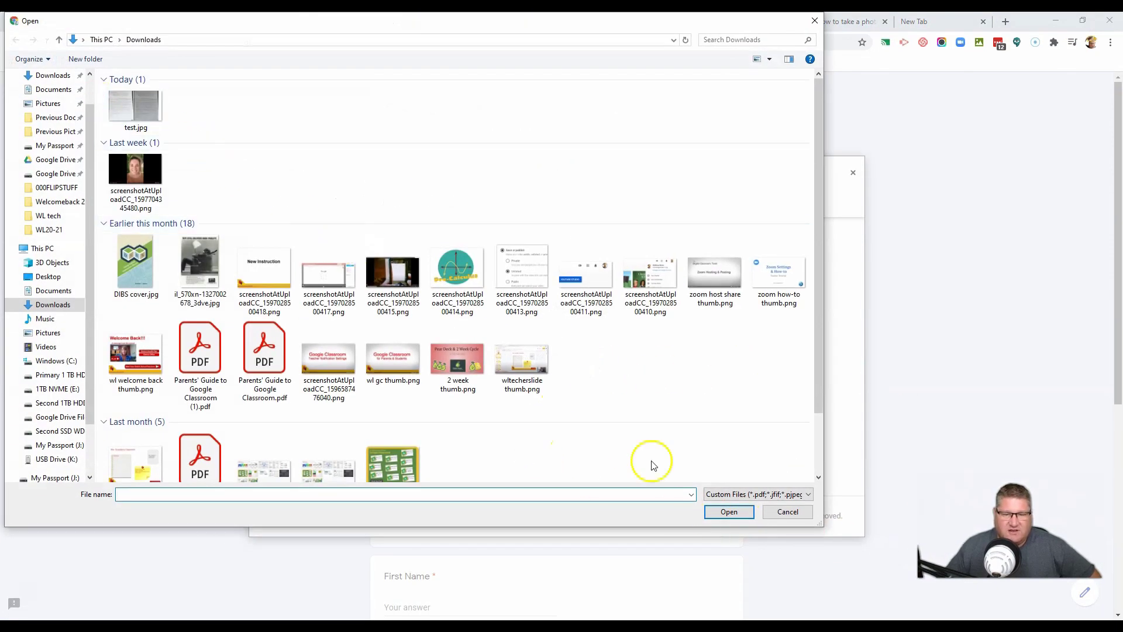
left_click(797, 509)
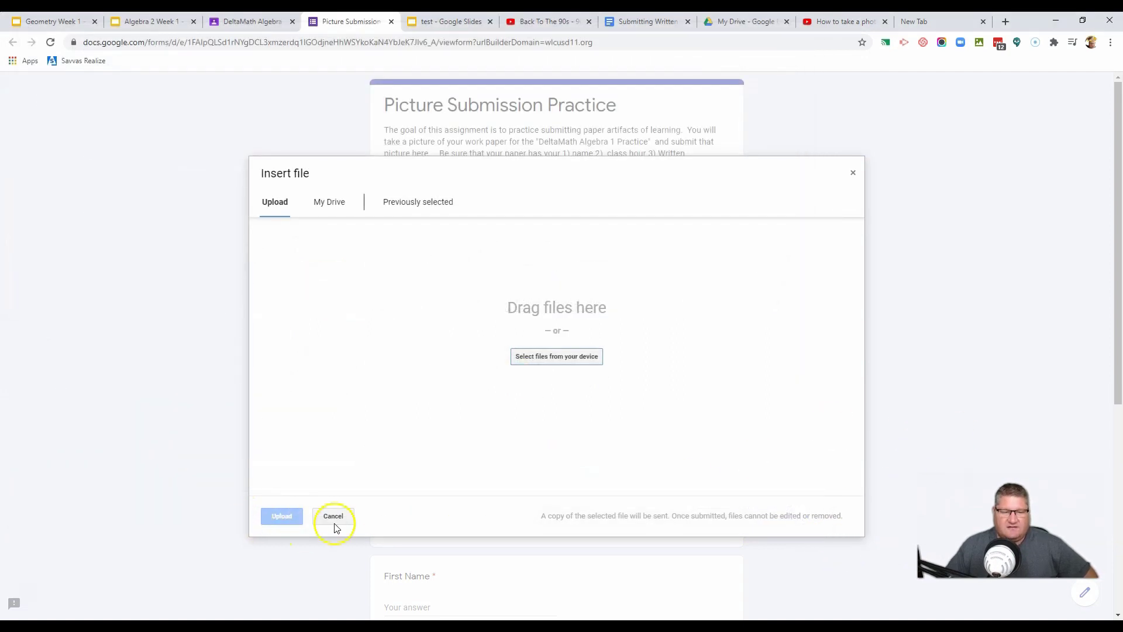